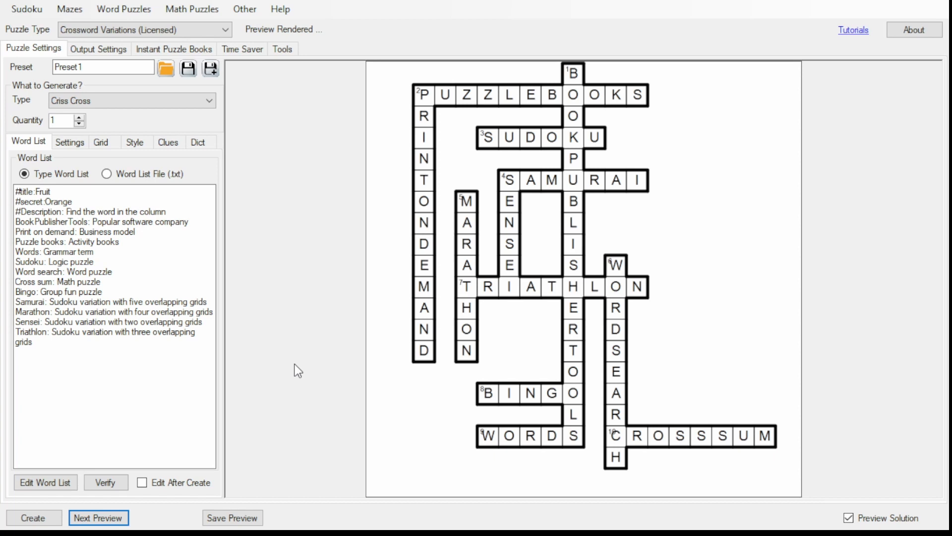
- Set the puzzle type to generate to Acrostic Column and render a new preview
click(173, 101)
click(172, 123)
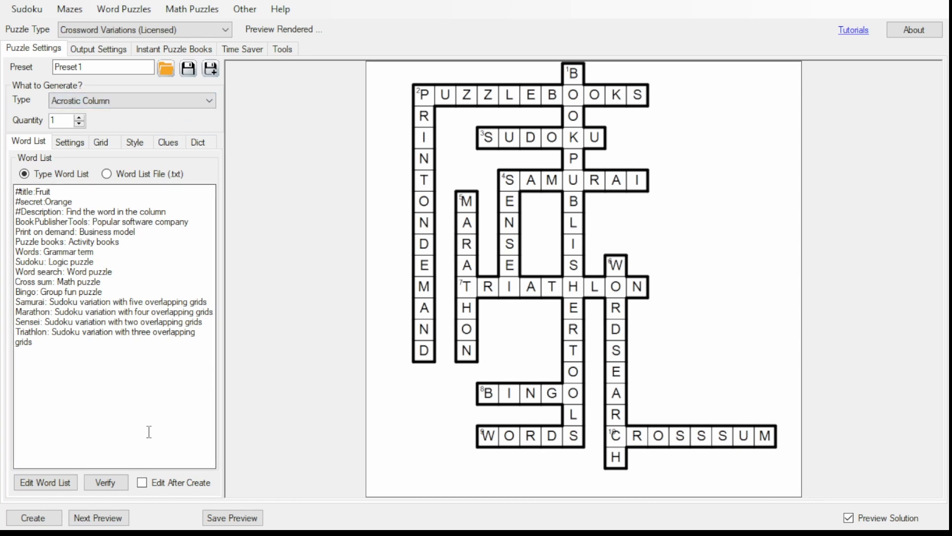
click(99, 513)
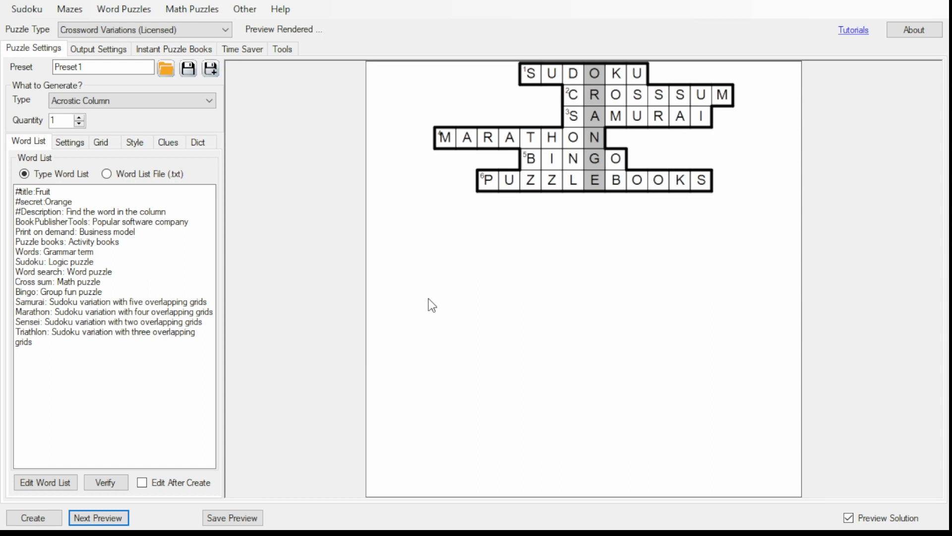
- Review the clue list settings and enable dynamic grid sizing to remove the padding around the puzzle
click(169, 142)
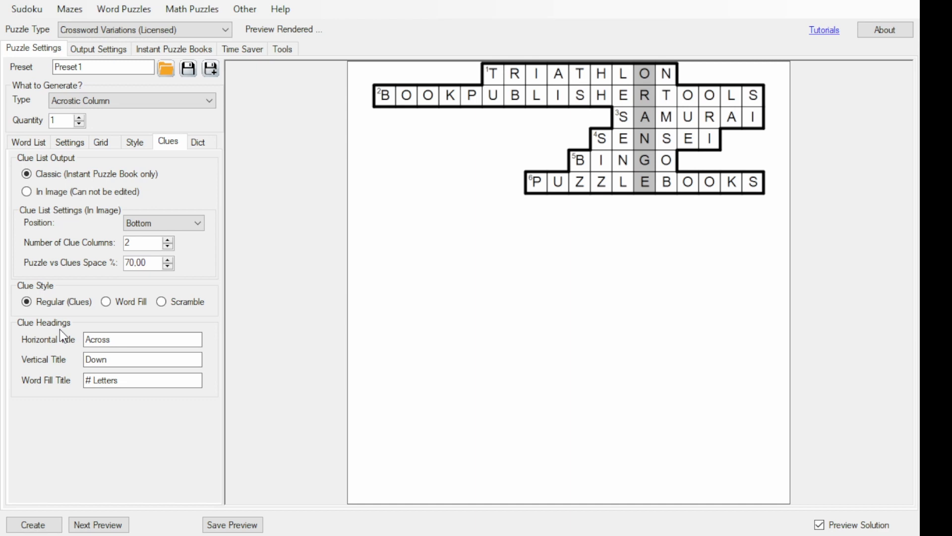
click(136, 263)
click(70, 144)
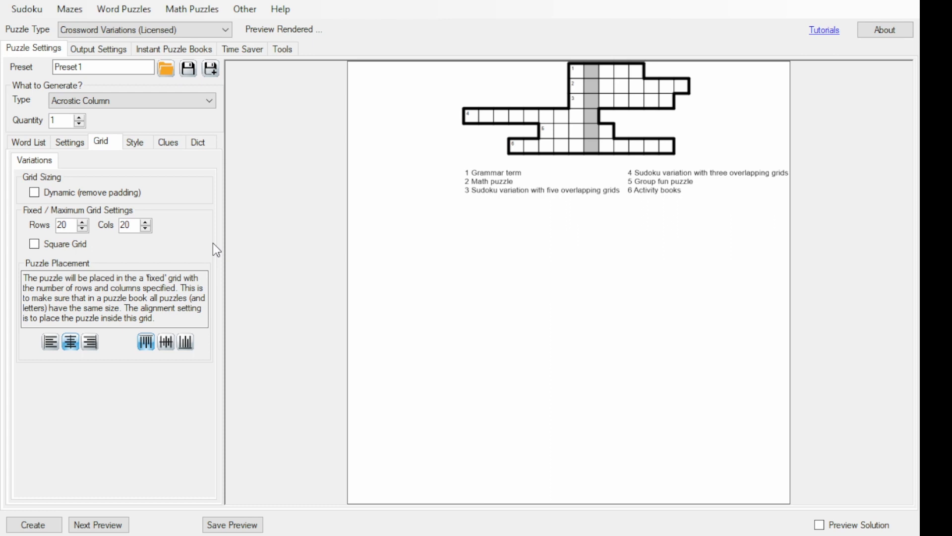
click(87, 194)
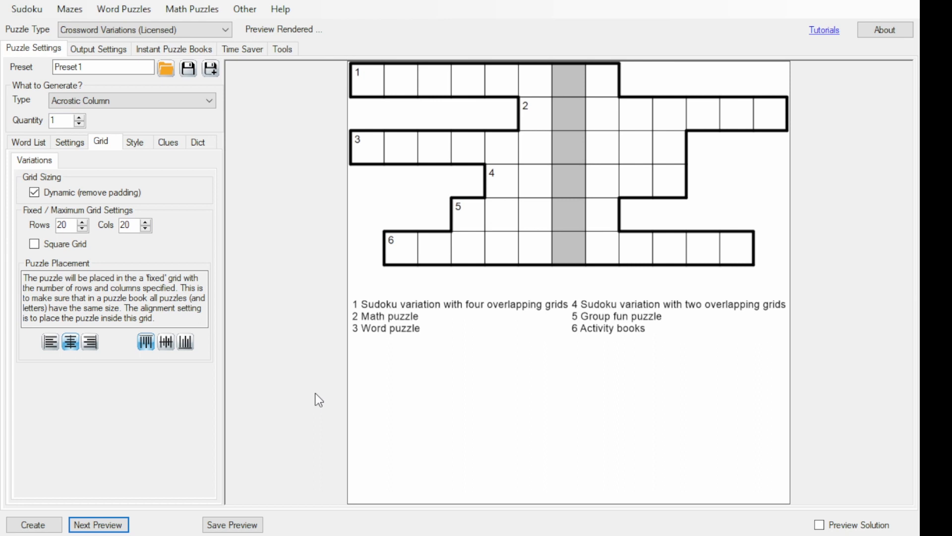
- Examine the puzzle's style options, the output file settings and the dictionary settings
click(135, 143)
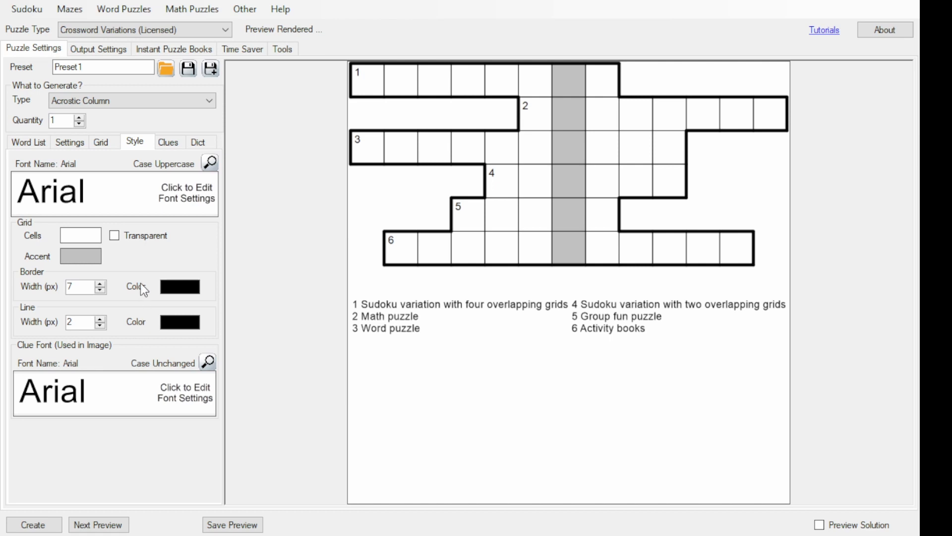
click(99, 49)
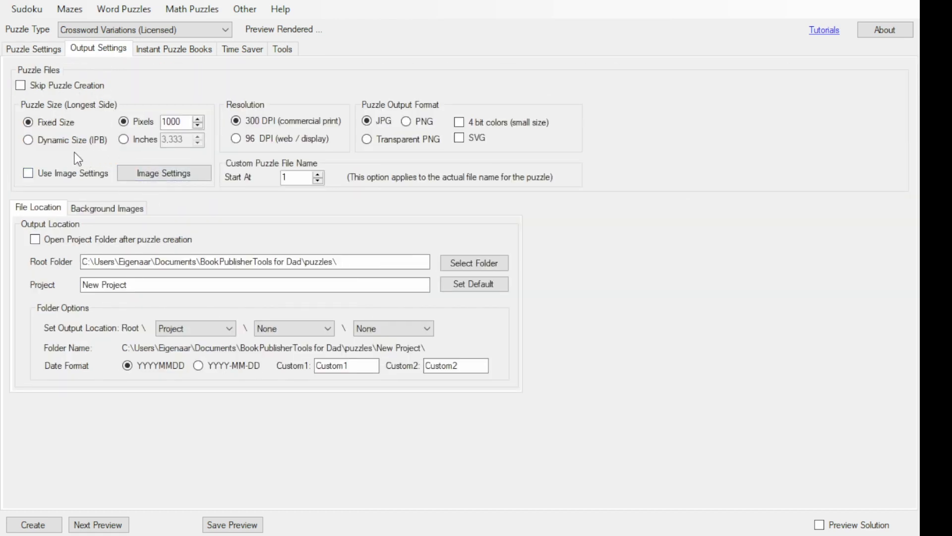
click(37, 49)
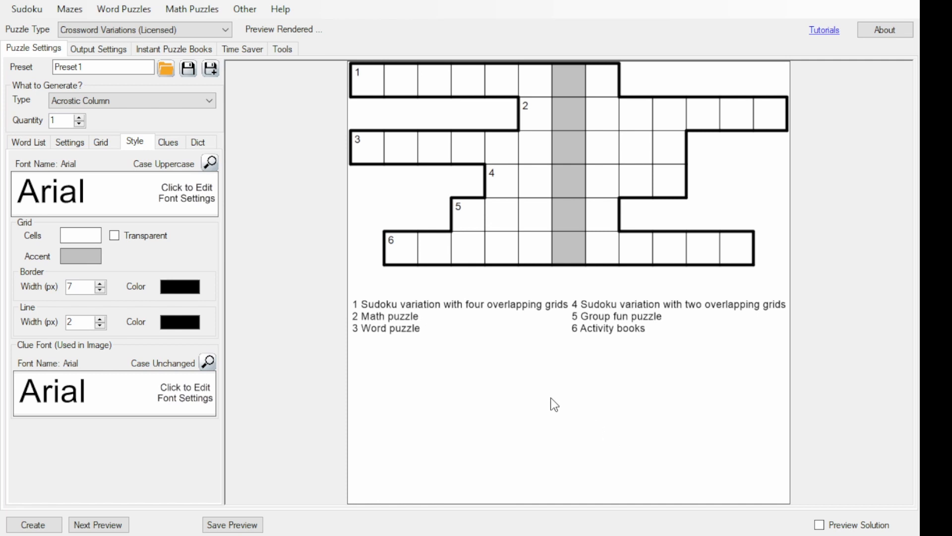
click(198, 142)
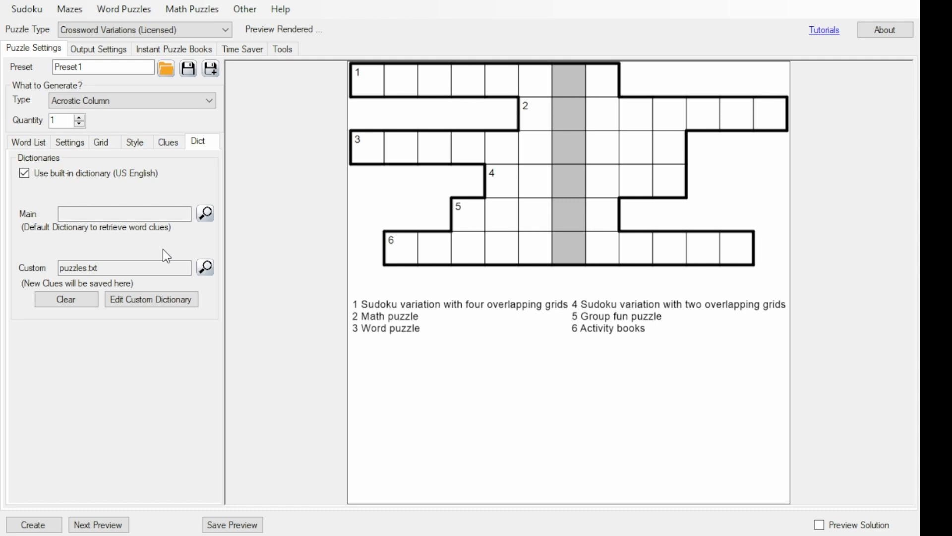
click(23, 172)
- Enable editing after creation for the word list and generate the next preview with its clue editor
click(38, 143)
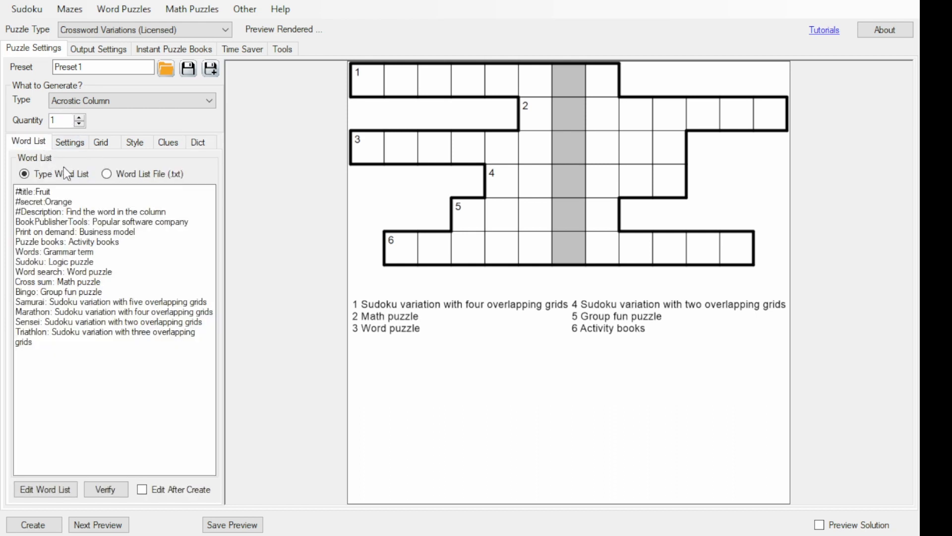
click(169, 494)
click(99, 525)
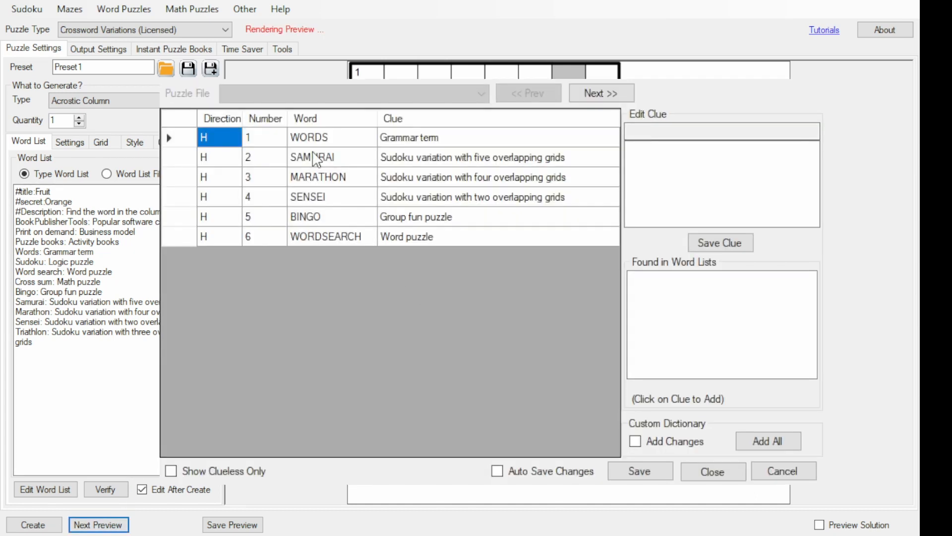
- Replace the clue text for SAMURAI with the suggested clue "Japanese warrior"
click(350, 163)
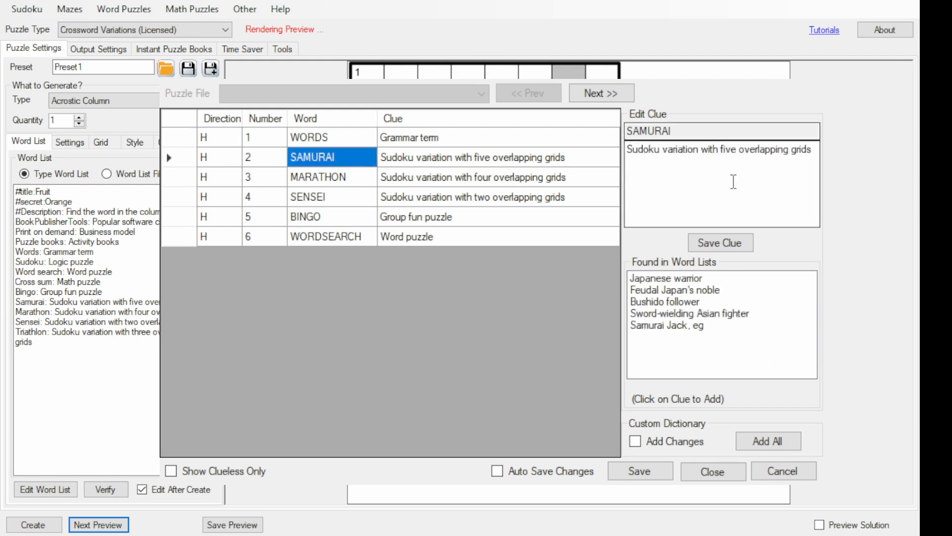
click(677, 279)
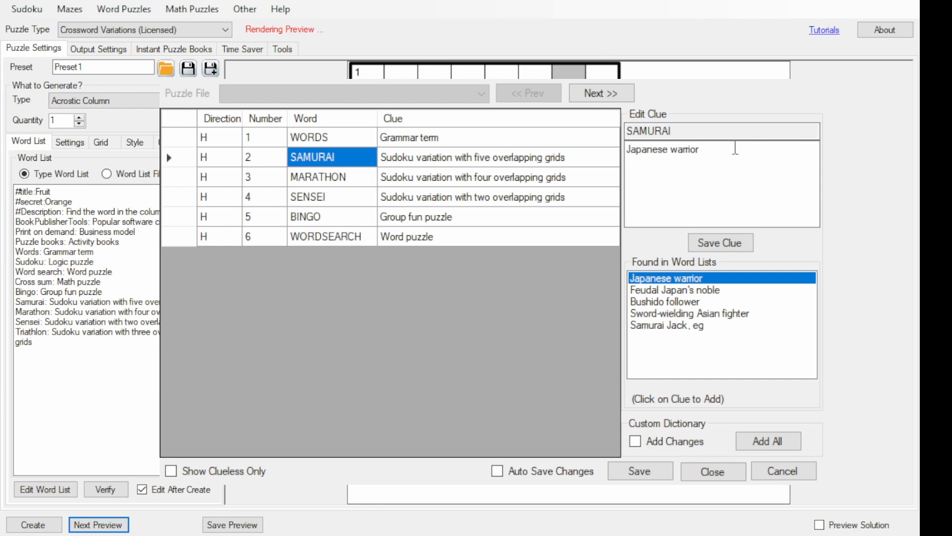
- Try extending the SAMURAI clue with "just like this" and remove the added words
text(just like this)
key(BackSpace)
key(BackSpace)
key(BackSpace)
key(BackSpace)
key(BackSpace)
key(BackSpace)
key(BackSpace)
key(BackSpace)
key(BackSpace)
key(BackSpace)
key(BackSpace)
key(BackSpace)
key(BackSpace)
key(BackSpace)
key(BackSpace)
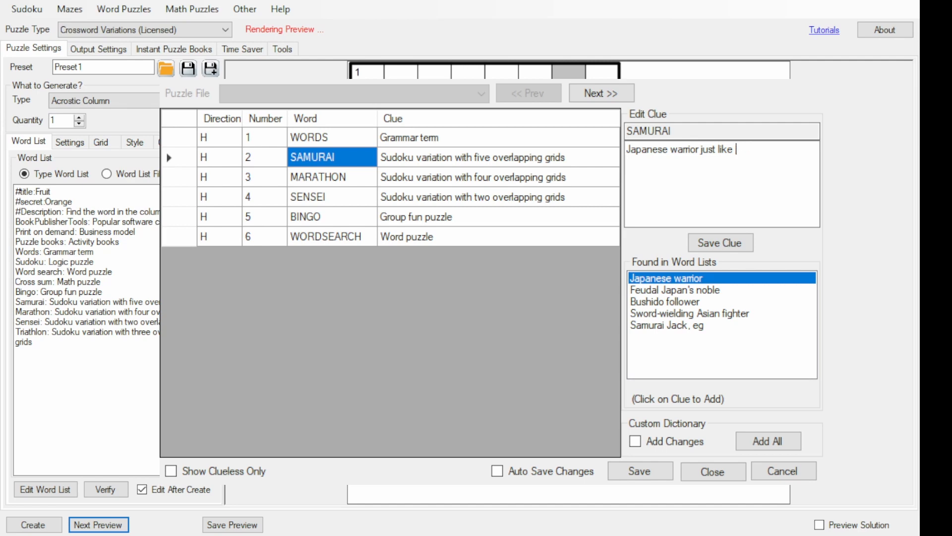